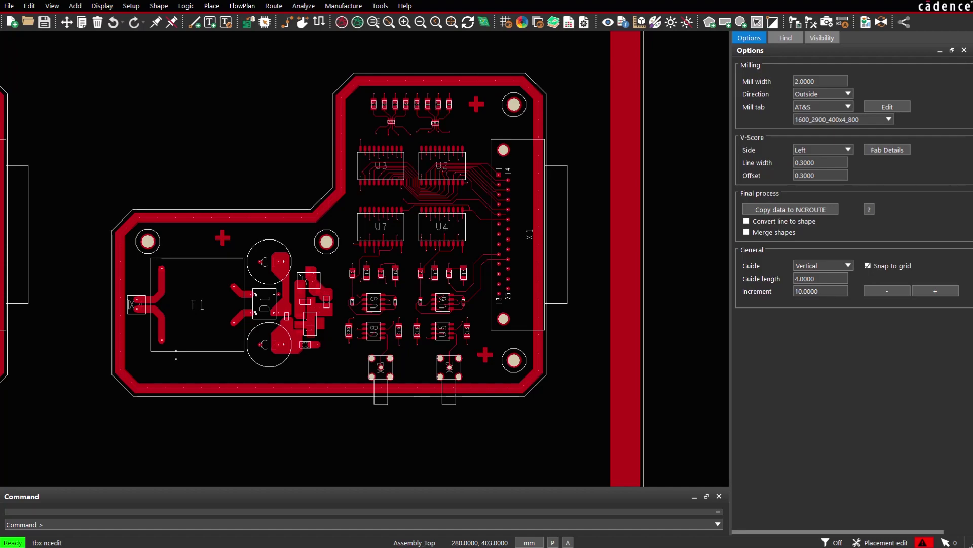
Step: Add a mill contour of 2.0000 mm mill width around the board outline
right_click(295, 96)
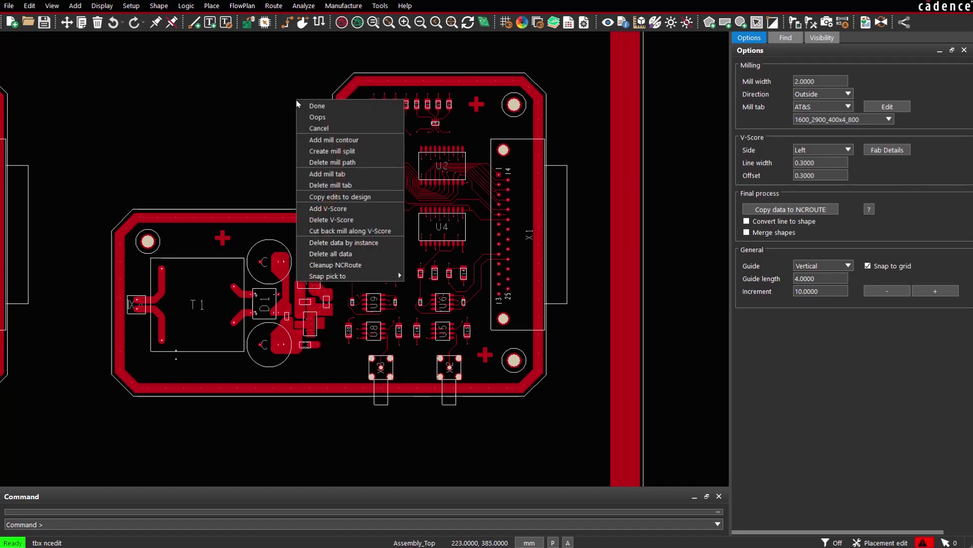
click(314, 139)
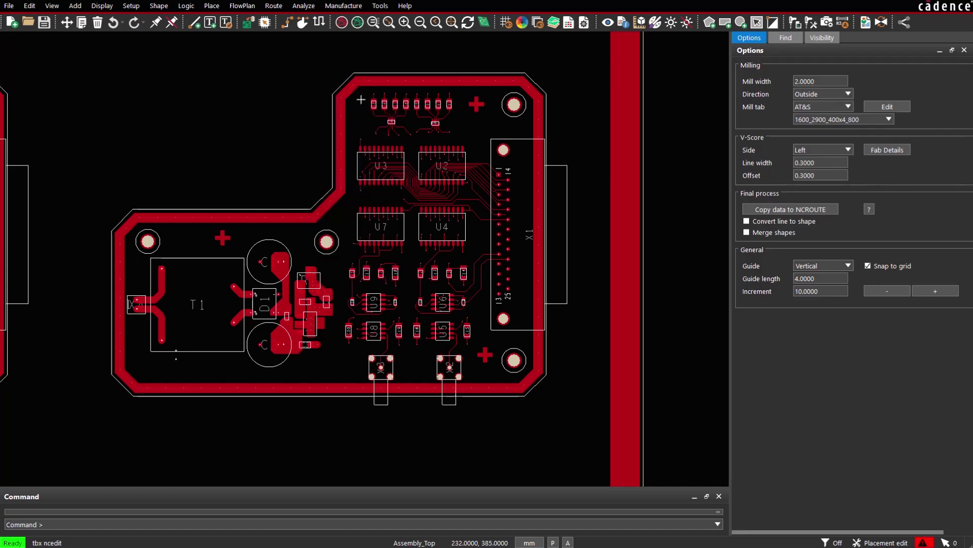
double_click(824, 82)
click(335, 148)
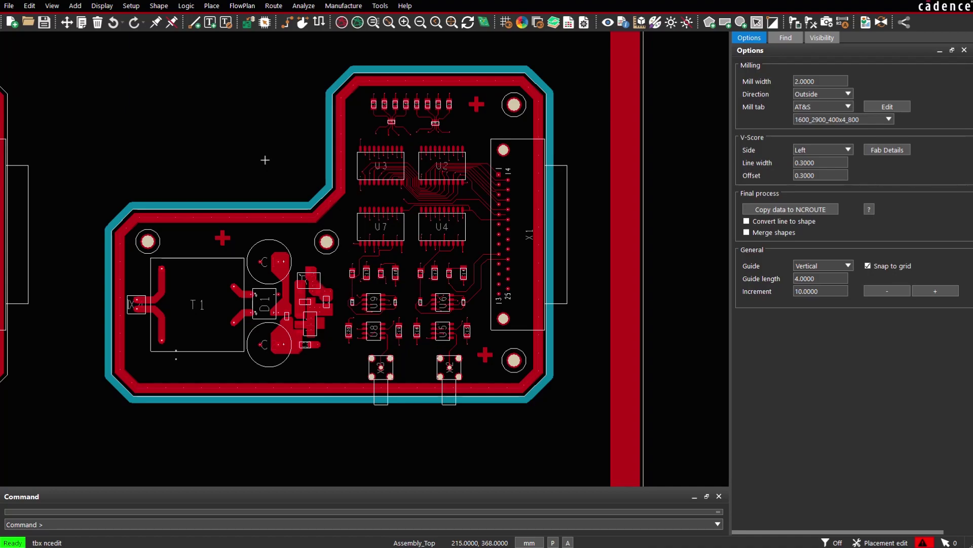
Step: Start a mill split using a Horizontal guide
right_click(245, 134)
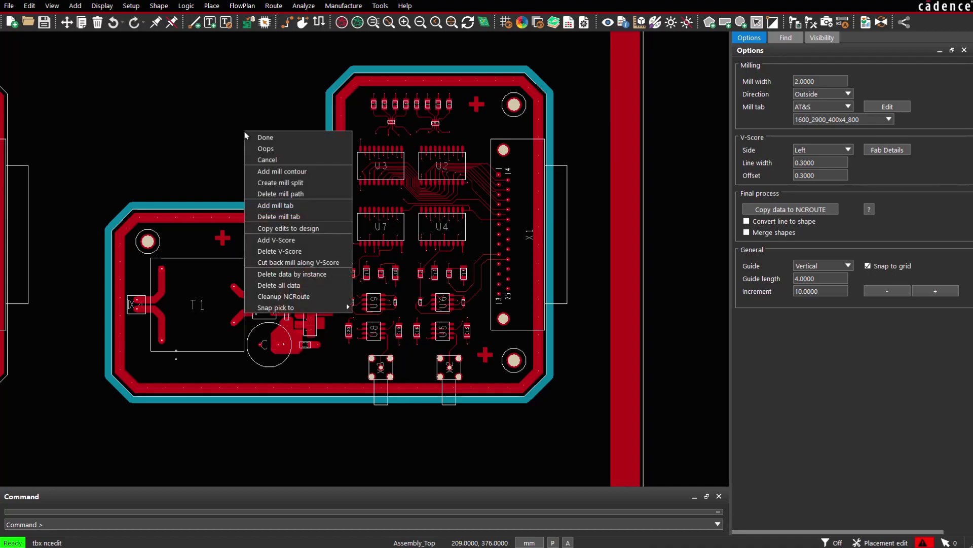
click(280, 184)
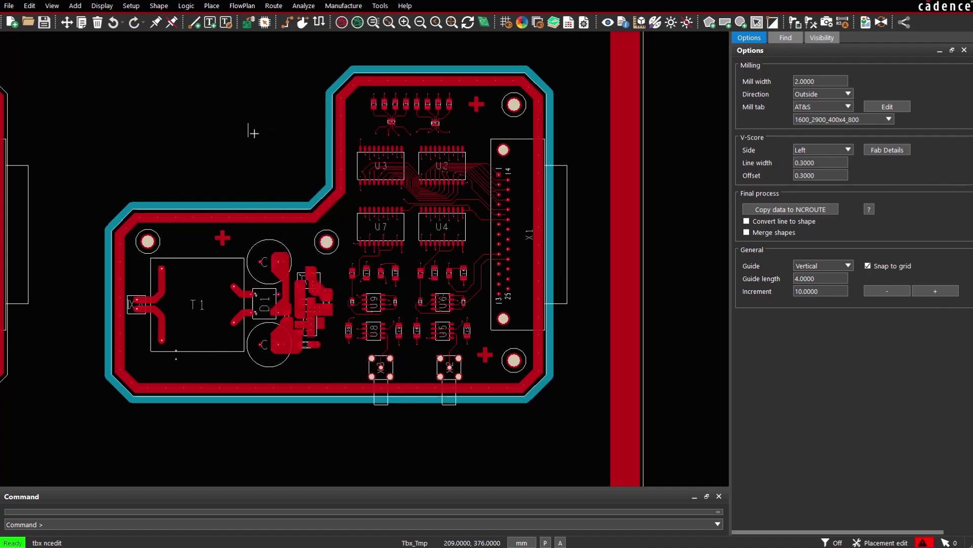
click(848, 267)
click(837, 274)
Step: Split the contour at two points on each of the left and right edges, then delete the mill path
click(108, 267)
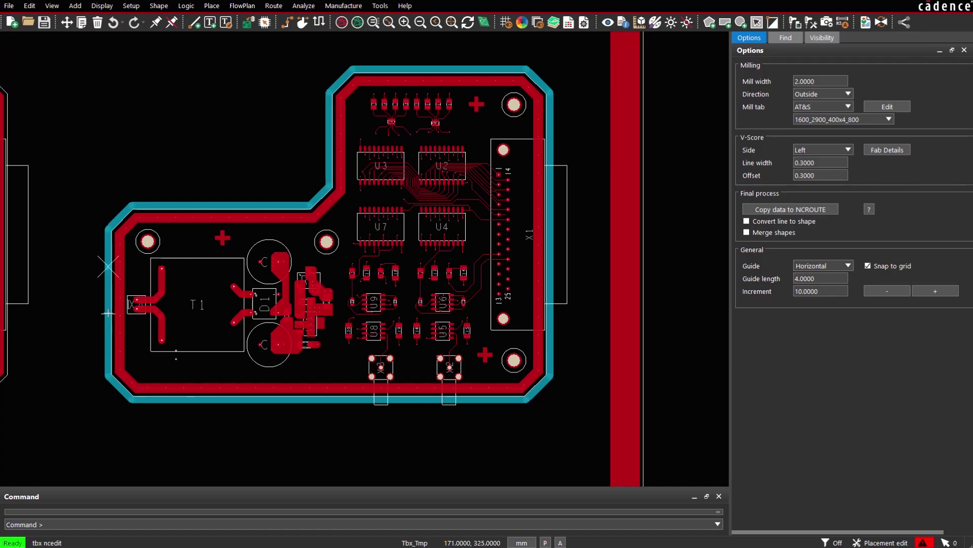
click(108, 313)
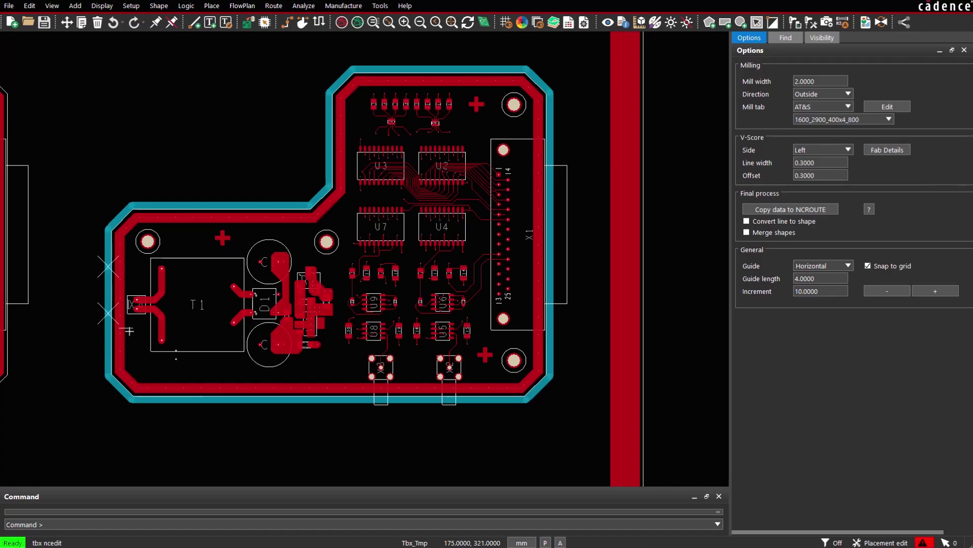
click(551, 267)
click(551, 320)
right_click(588, 225)
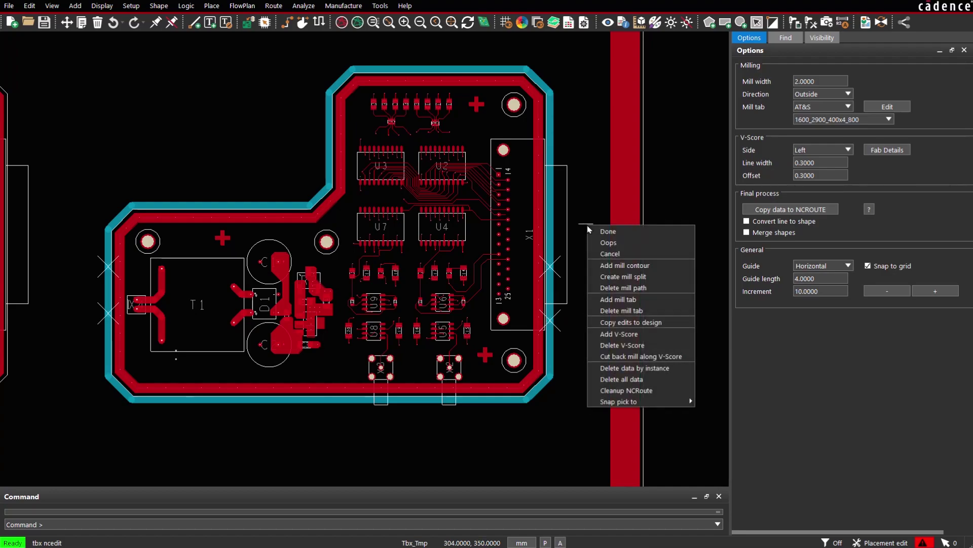
click(620, 287)
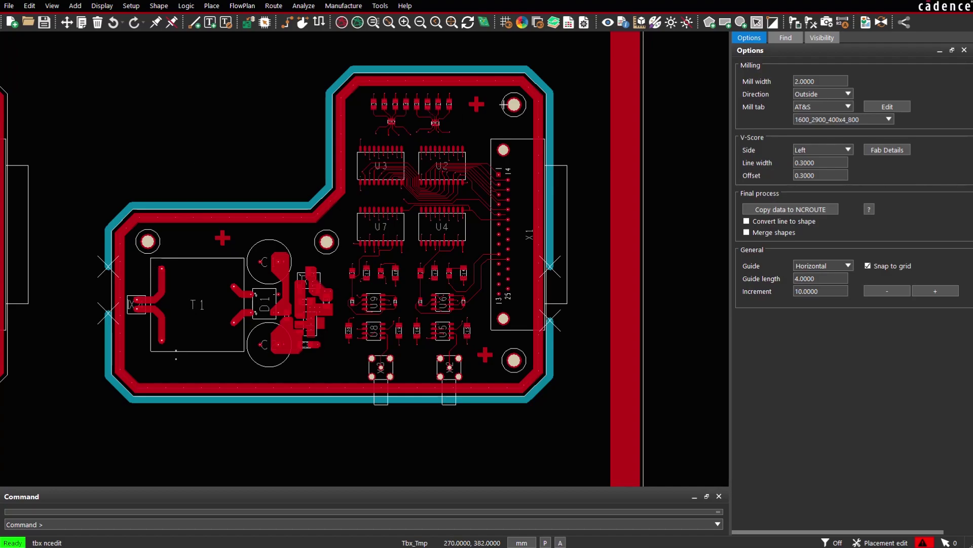
Step: Start another mill split with a guide length of 100
right_click(569, 99)
click(608, 150)
double_click(834, 279)
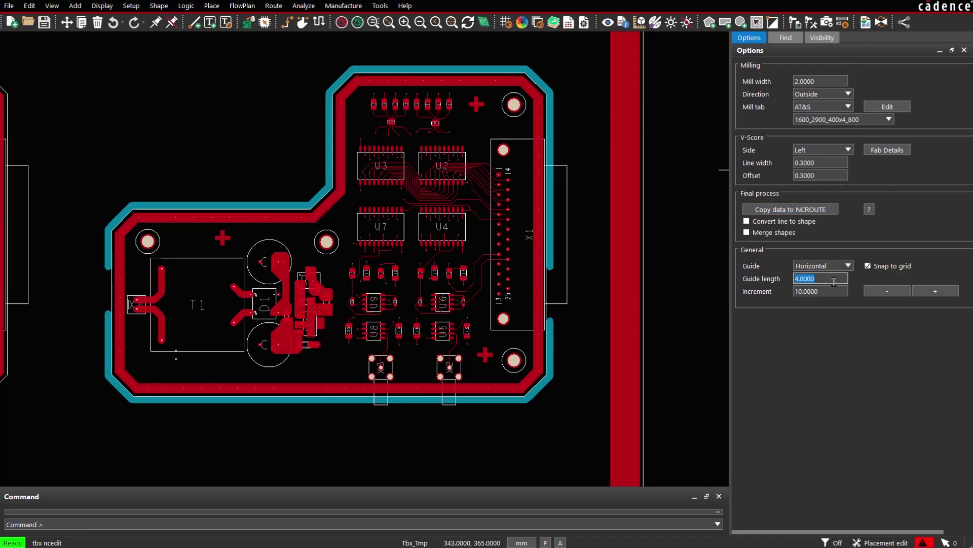
text(100)
key(Tab)
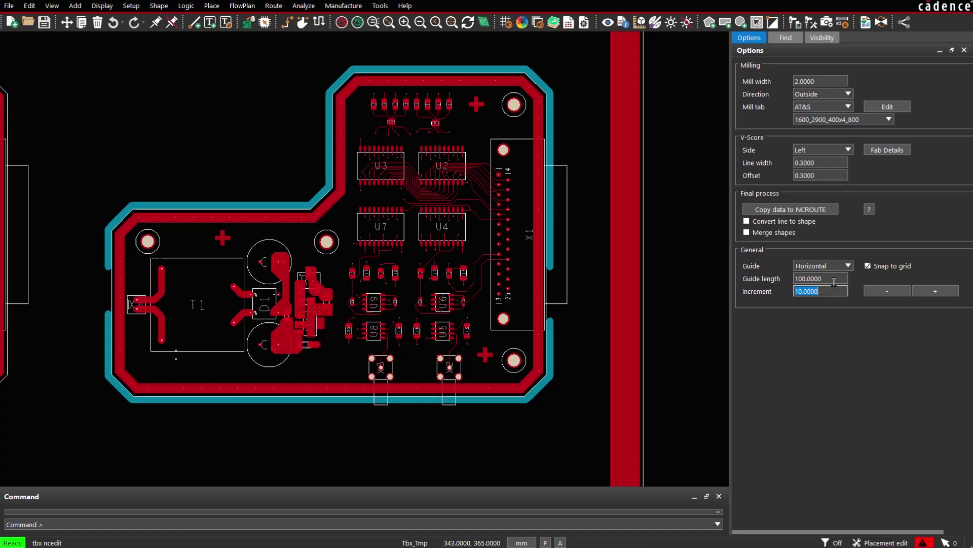
Step: Make two horizontal splits across the upper board, then delete the mill path
click(435, 107)
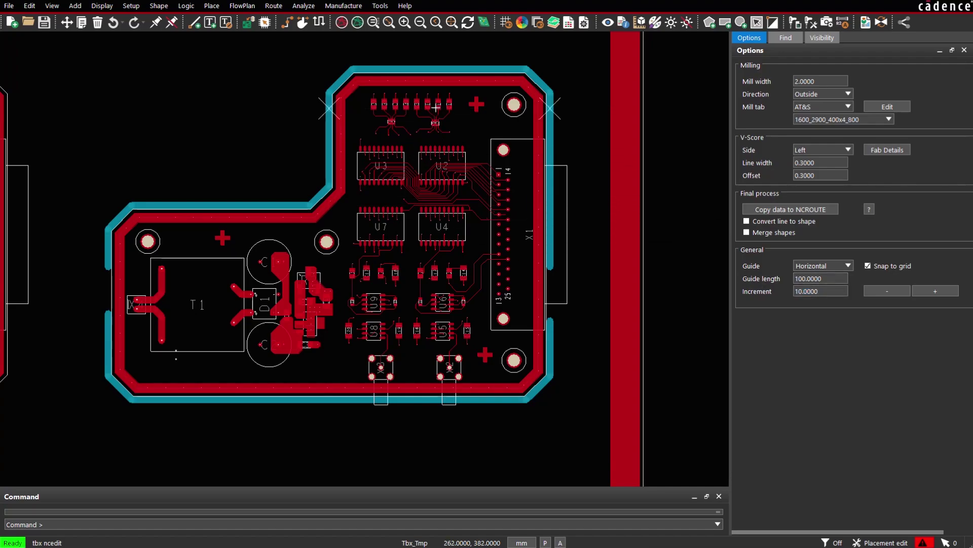
click(435, 144)
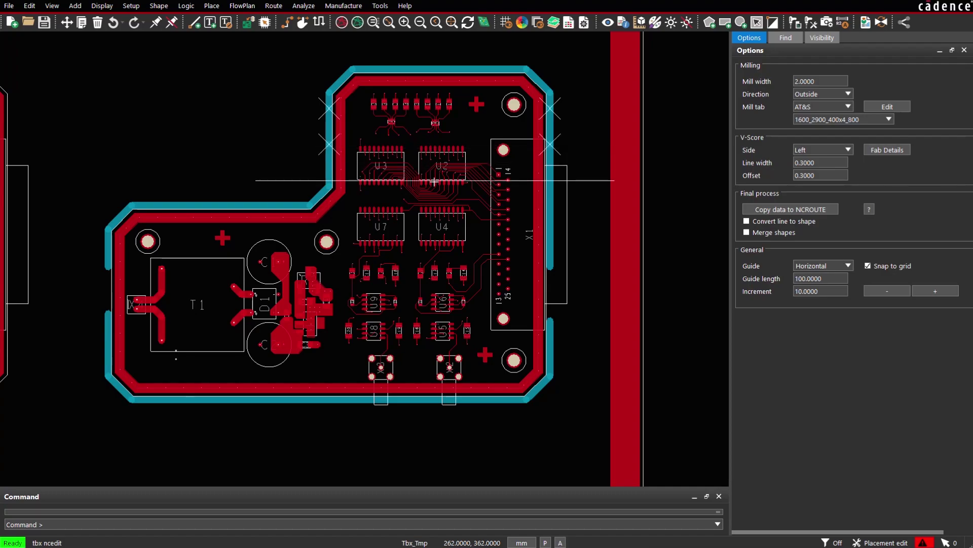
right_click(444, 131)
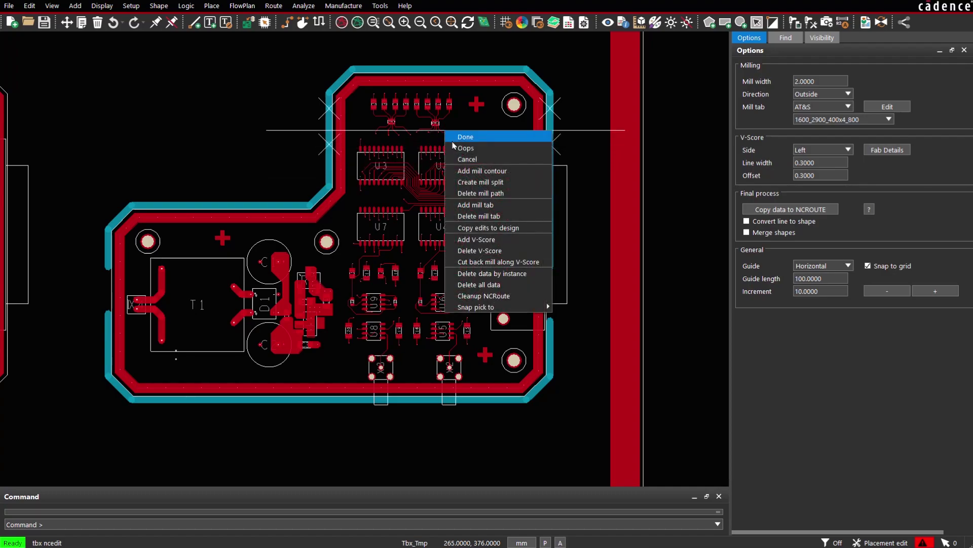
click(475, 192)
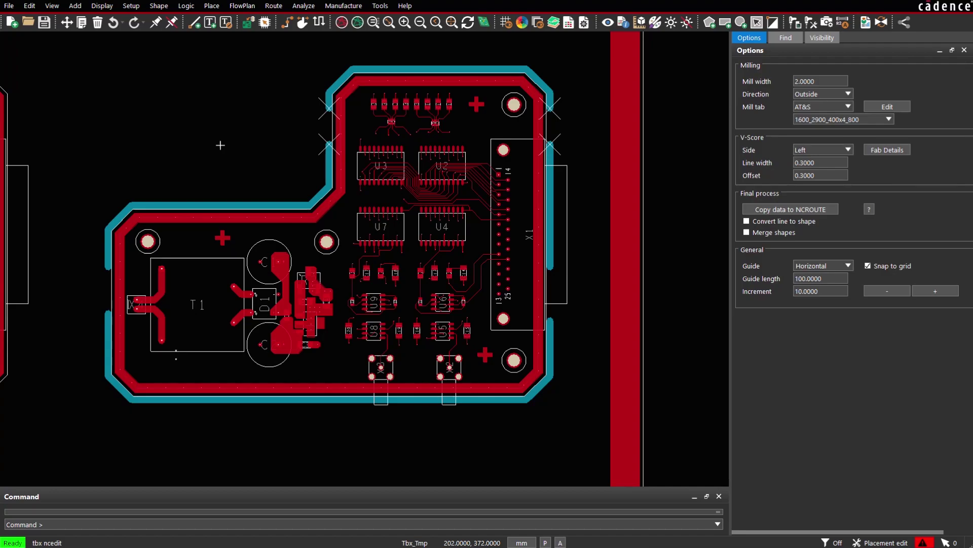
Step: Copy the milling edits to every board instance and scroll through the panel to check them
right_click(235, 122)
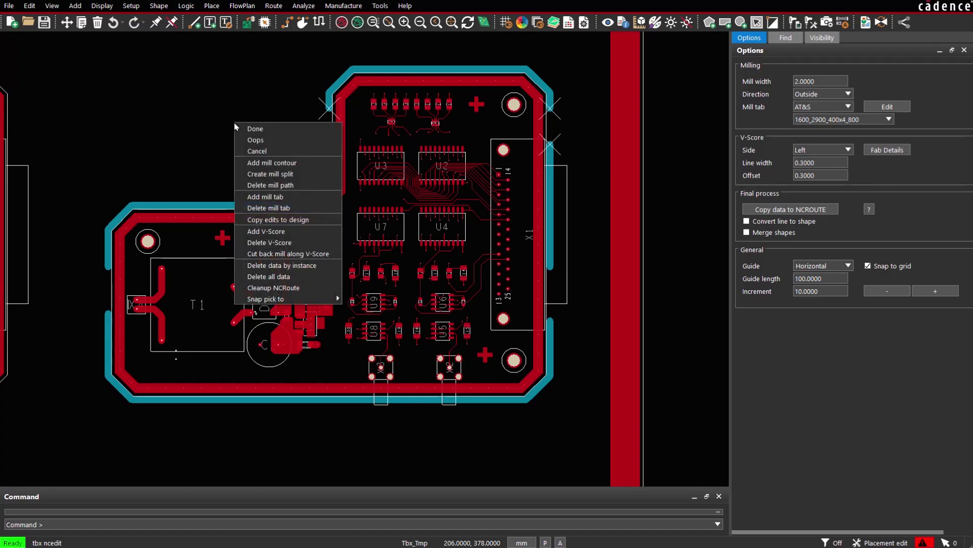
key(Down)
key(Down)
key(Down)
key(Down)
key(Down)
key(Down)
key(Down)
key(Down)
key(Down)
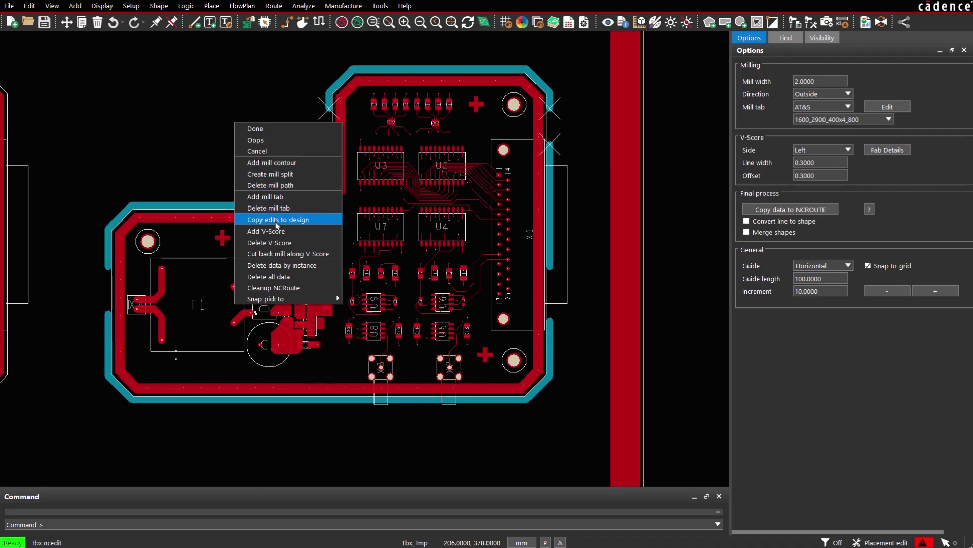
key(Return)
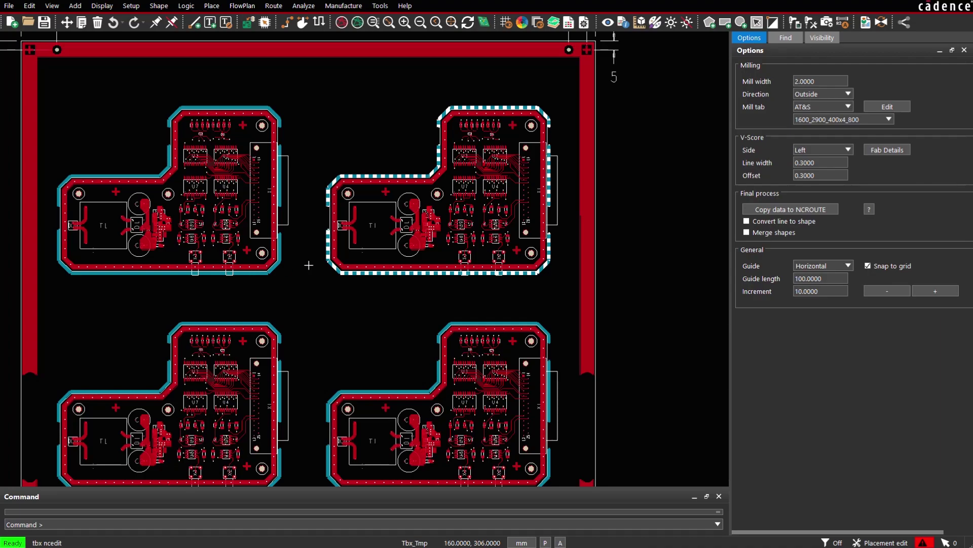
scroll(309, 265, down, 1)
scroll(308, 264, down, 5)
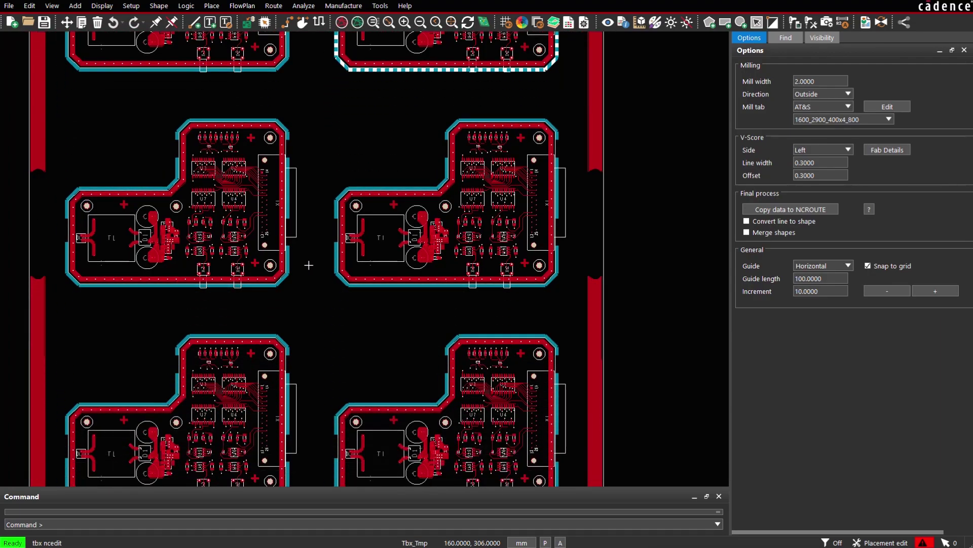
scroll(308, 267, down, 1)
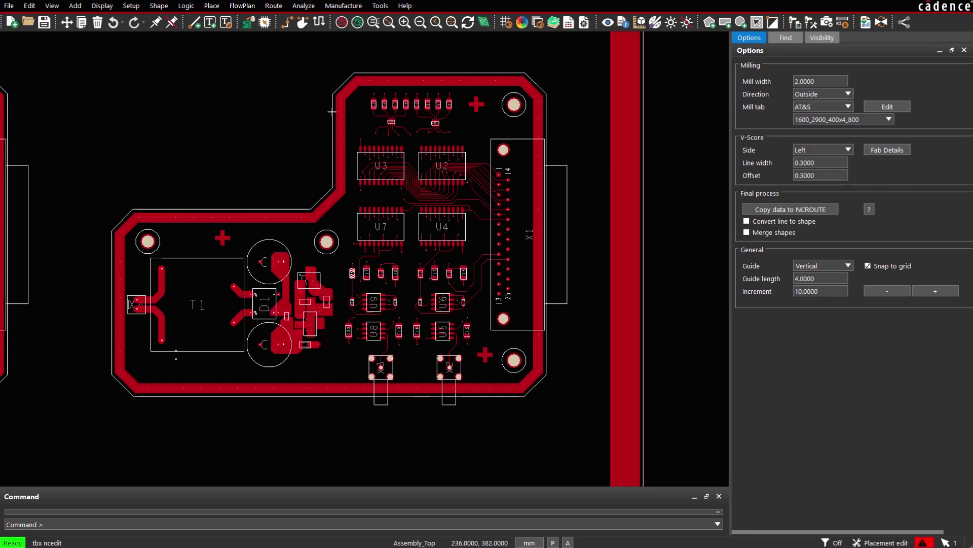
Step: Add a fresh mill contour around the board outline and switch to placing mill tabs
right_click(251, 120)
click(282, 161)
click(341, 146)
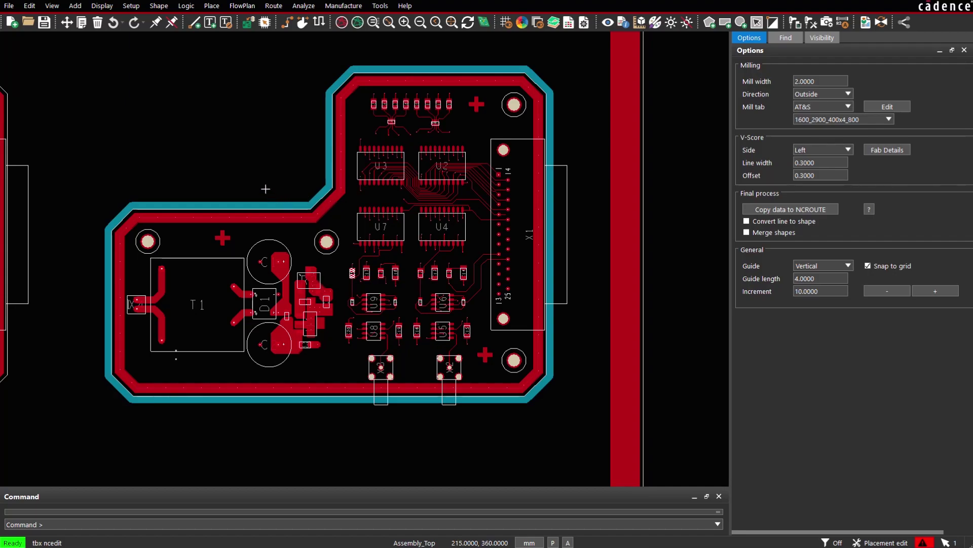
right_click(186, 101)
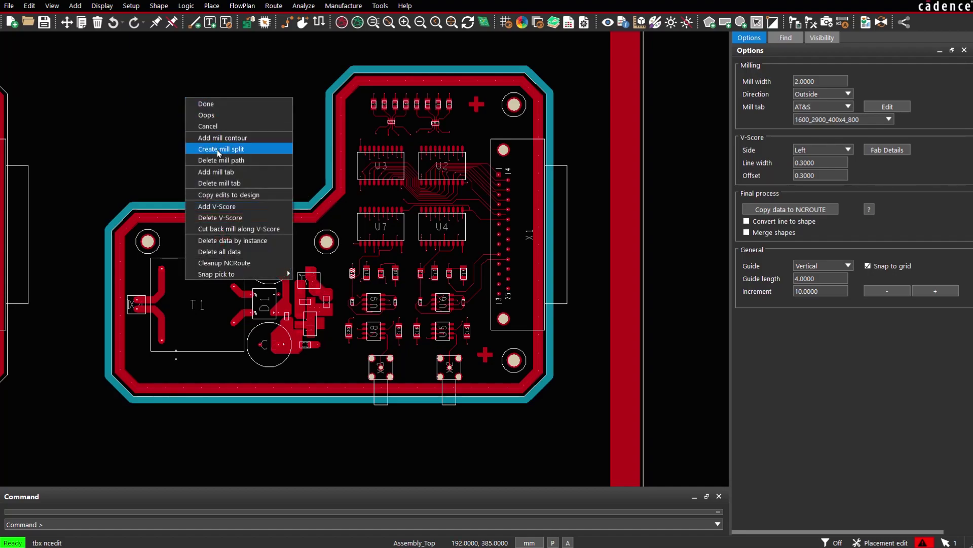
click(218, 172)
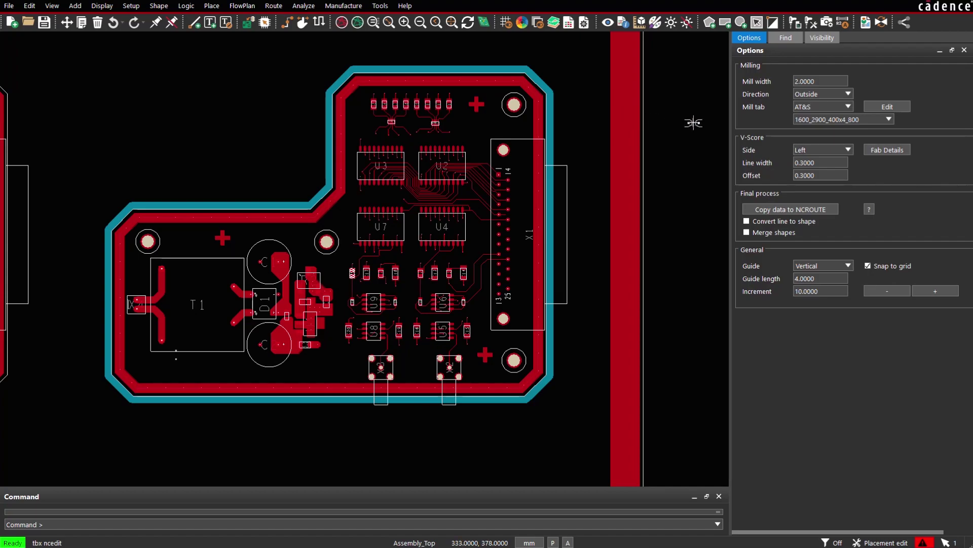
click(887, 106)
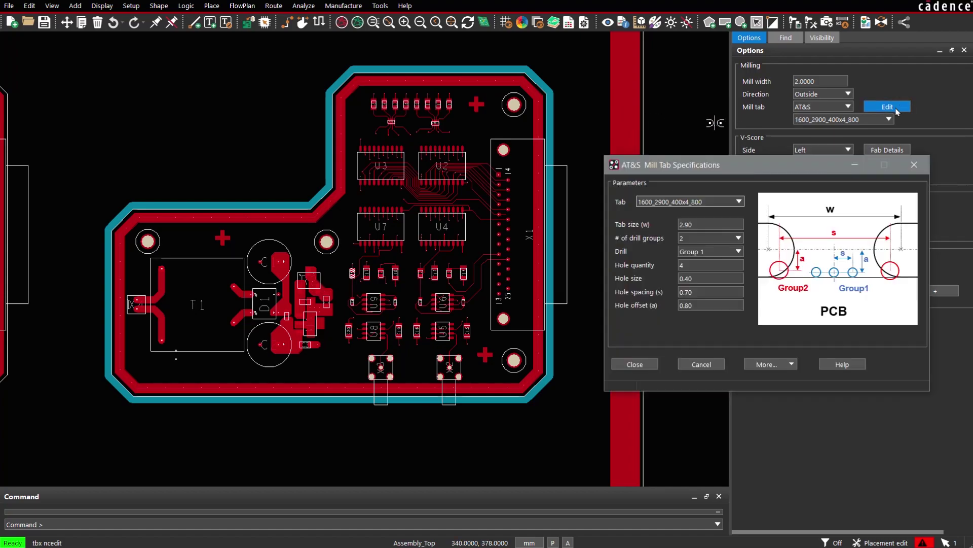
click(739, 201)
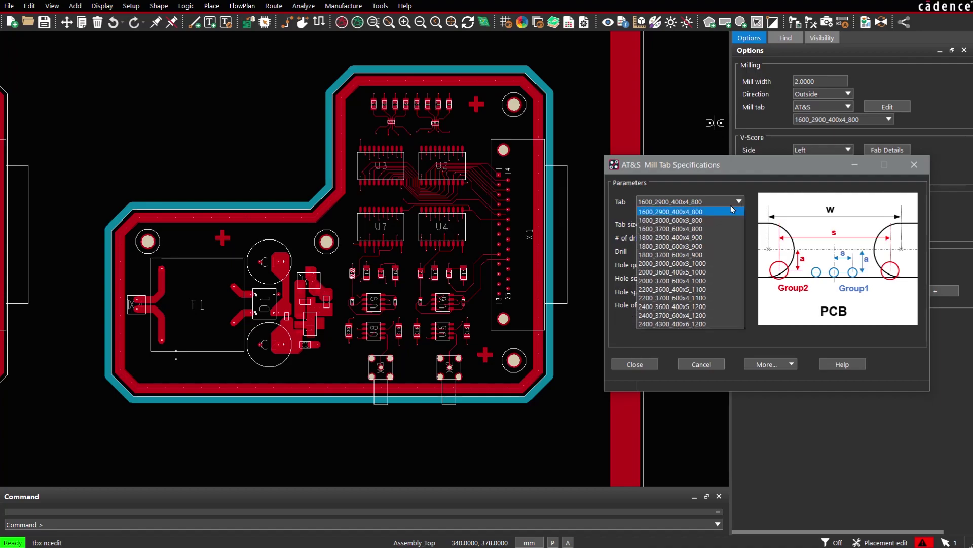
click(708, 275)
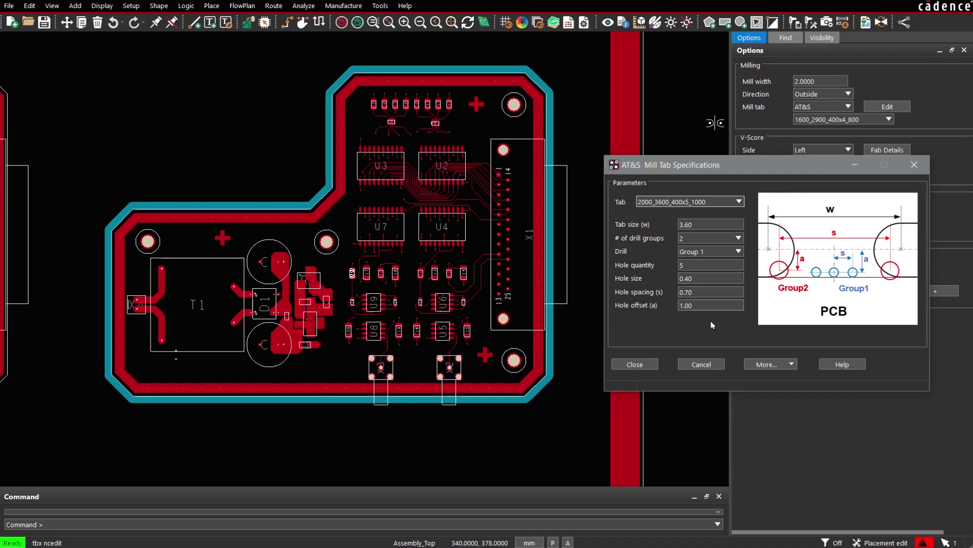
click(637, 364)
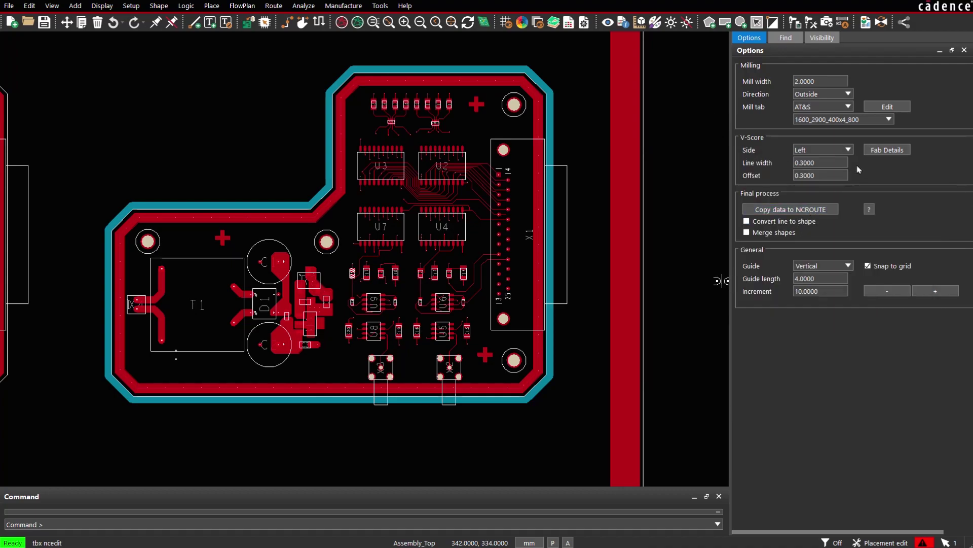
Step: Choose mill tab size 2000_3700_600x4_1000 with a Horizontal placement guide
click(865, 121)
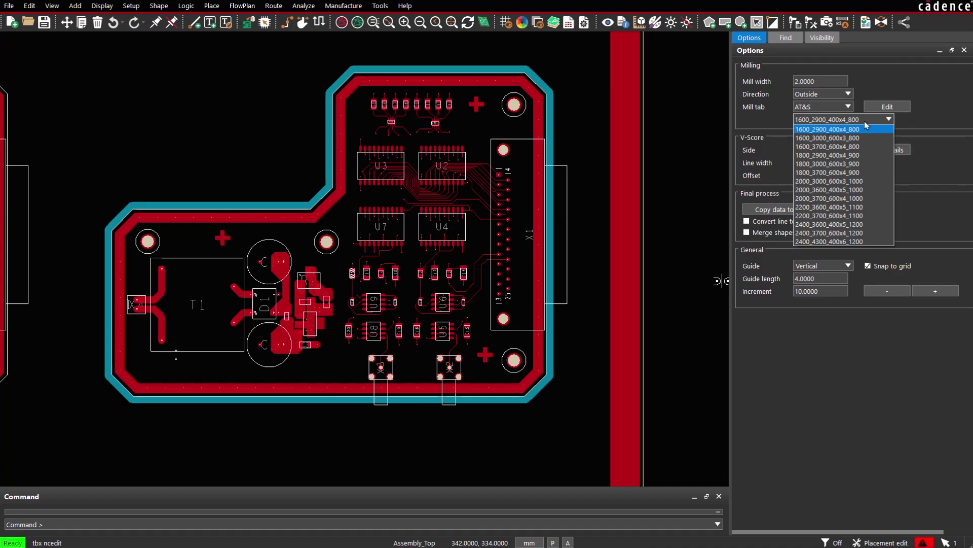
click(852, 199)
click(848, 265)
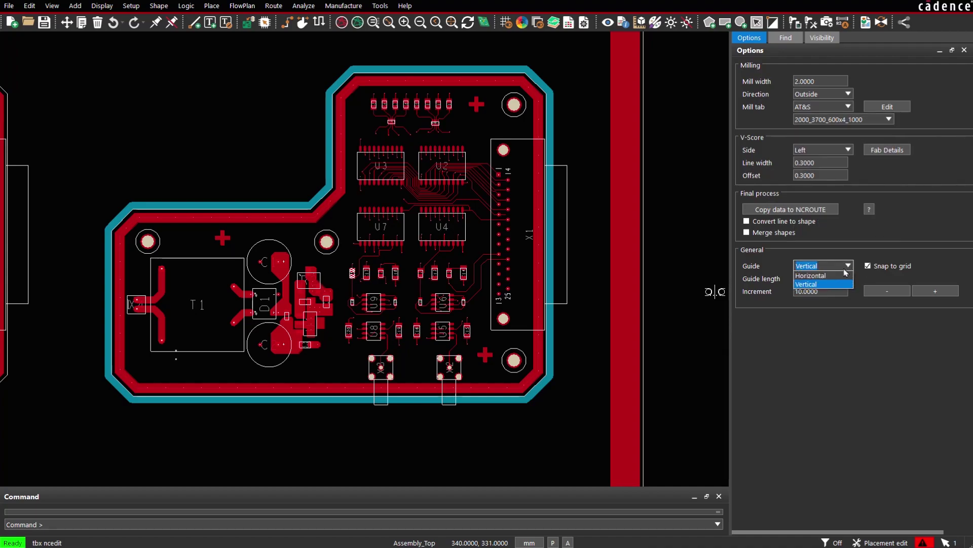
click(811, 282)
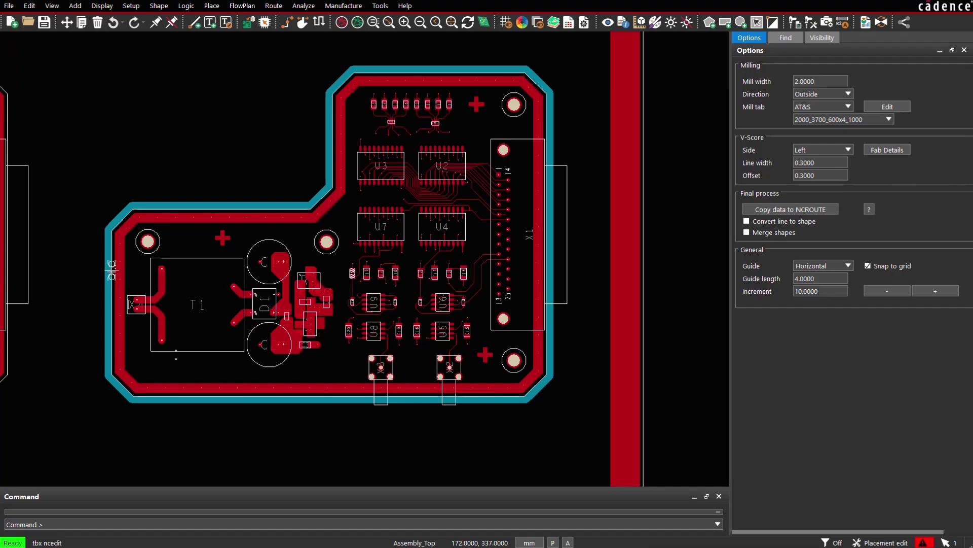
Step: Place a mill tab on the board's left edge and set the guide length to 100
click(108, 269)
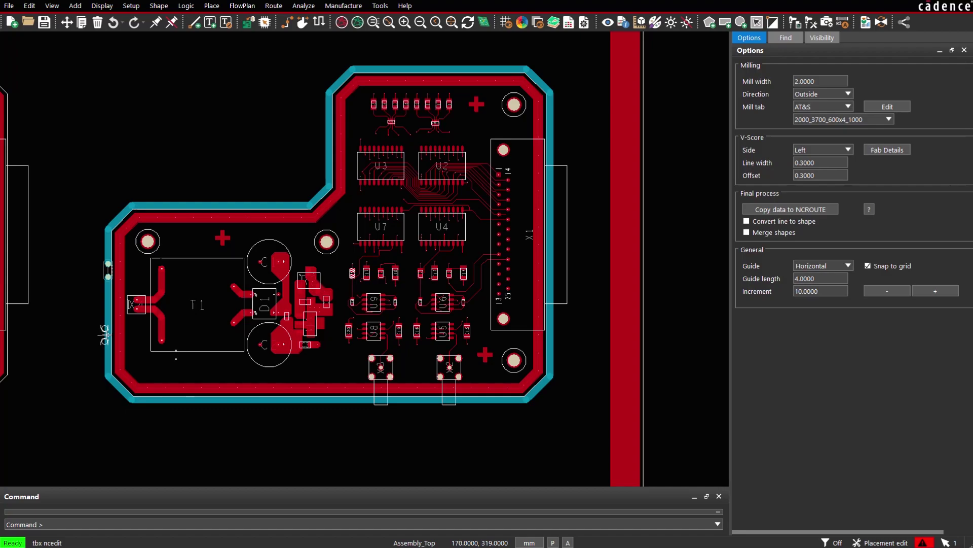
scroll(112, 285, up, 3)
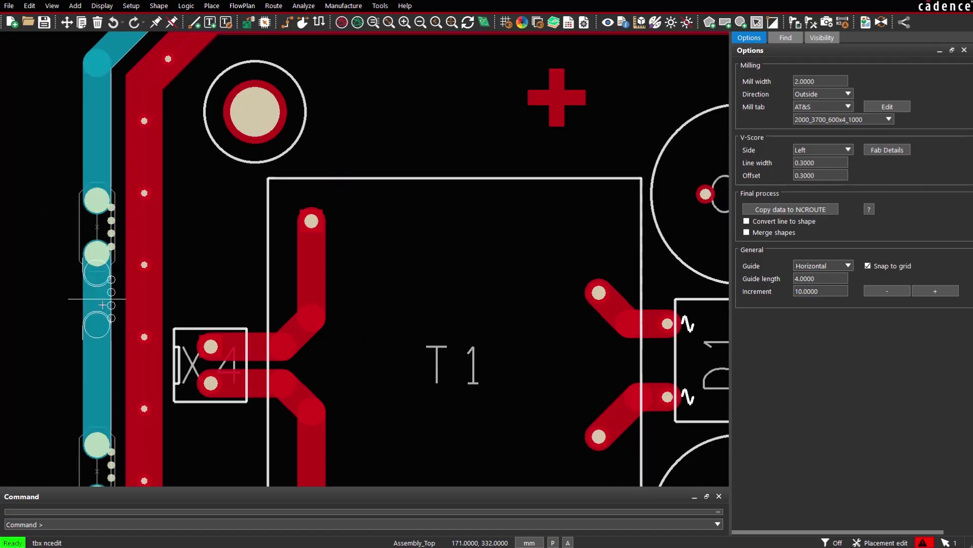
scroll(103, 305, down, 3)
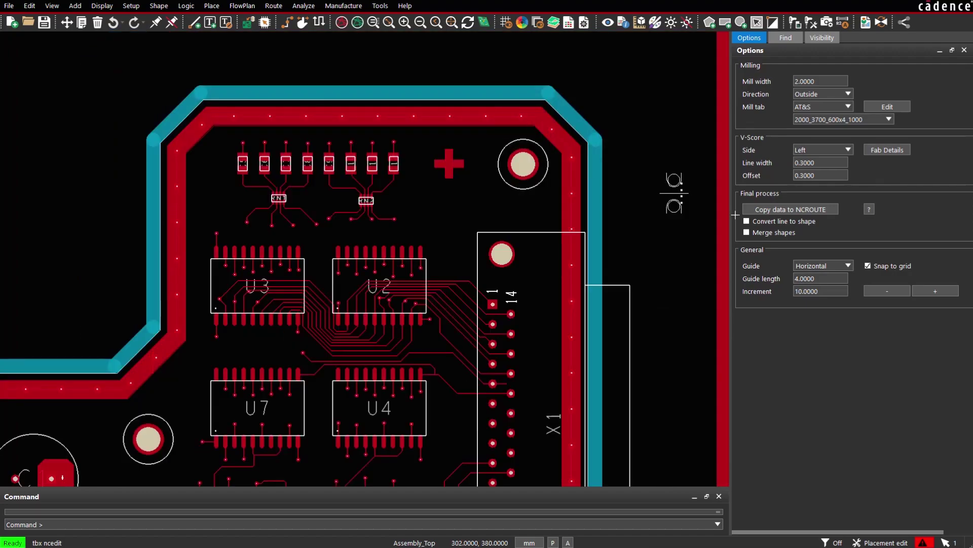
double_click(833, 278)
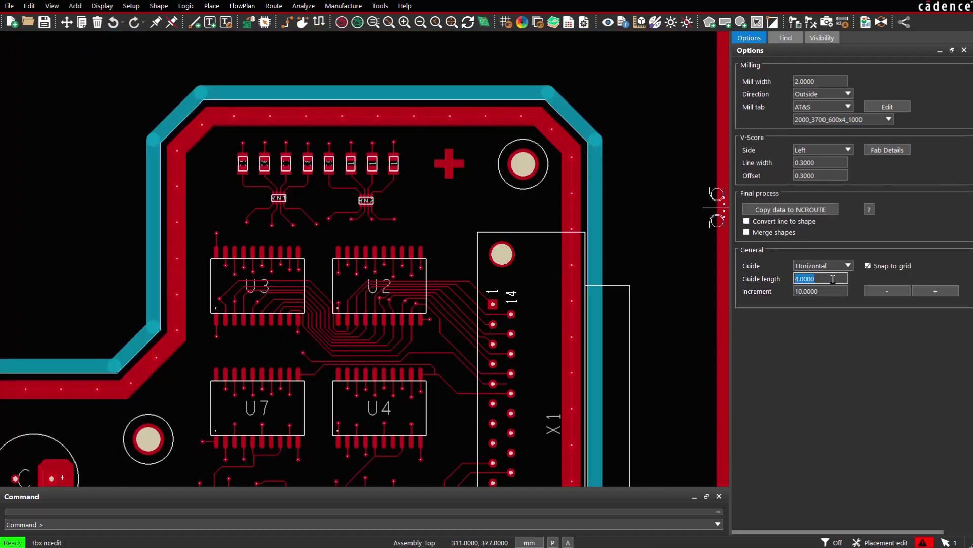
text(100)
key(Tab)
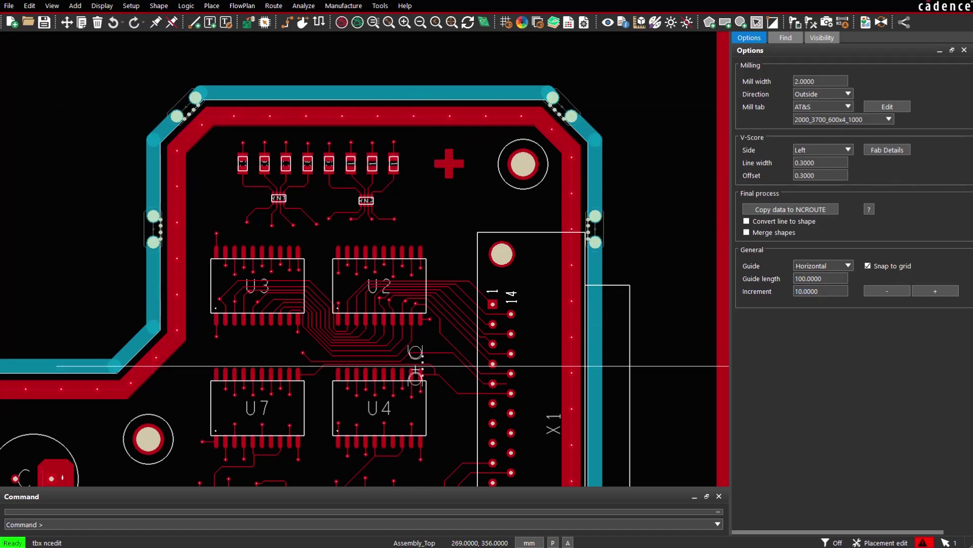
Step: Copy the mill tab edits from the edited board to all boards and scroll to check them
right_click(450, 200)
click(502, 297)
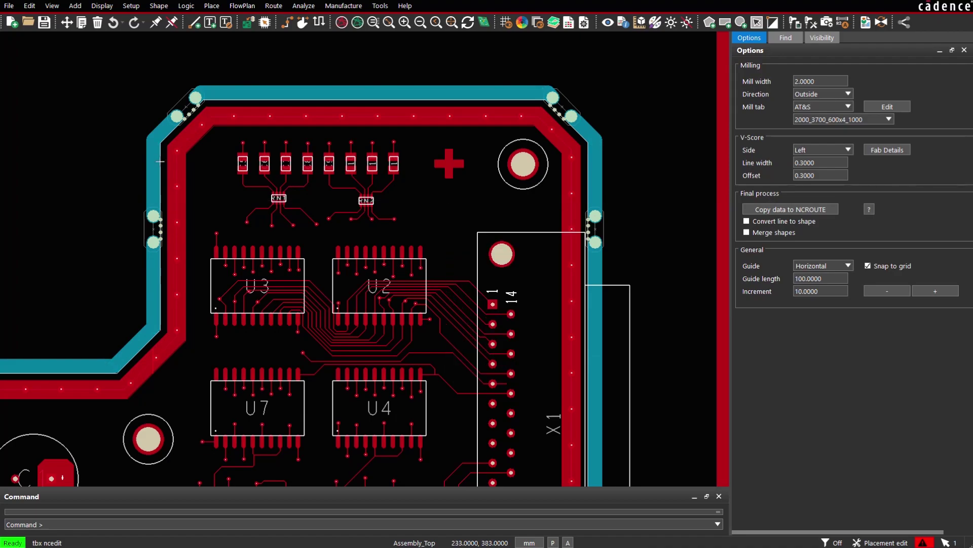
click(178, 176)
scroll(223, 198, down, 3)
scroll(223, 197, up, 1)
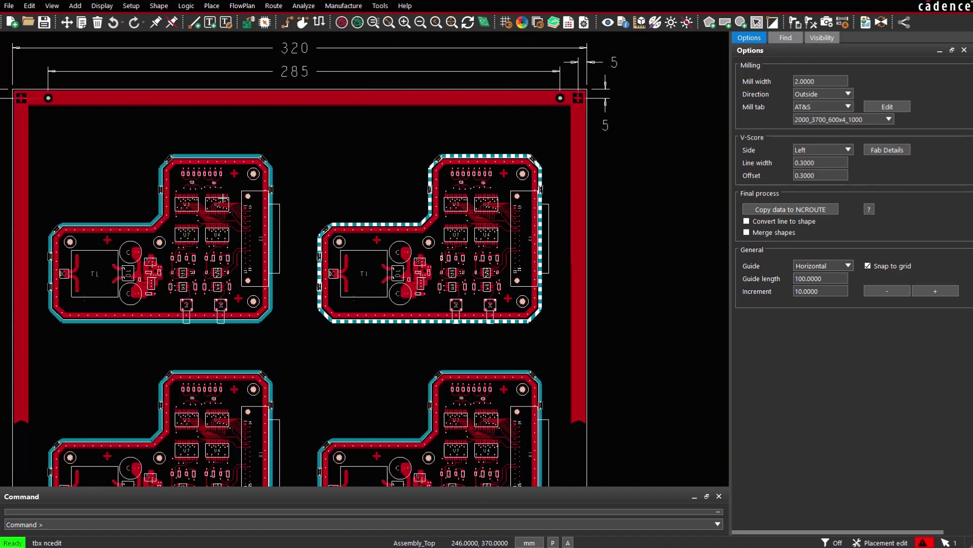
scroll(223, 198, up, 3)
scroll(248, 191, down, 3)
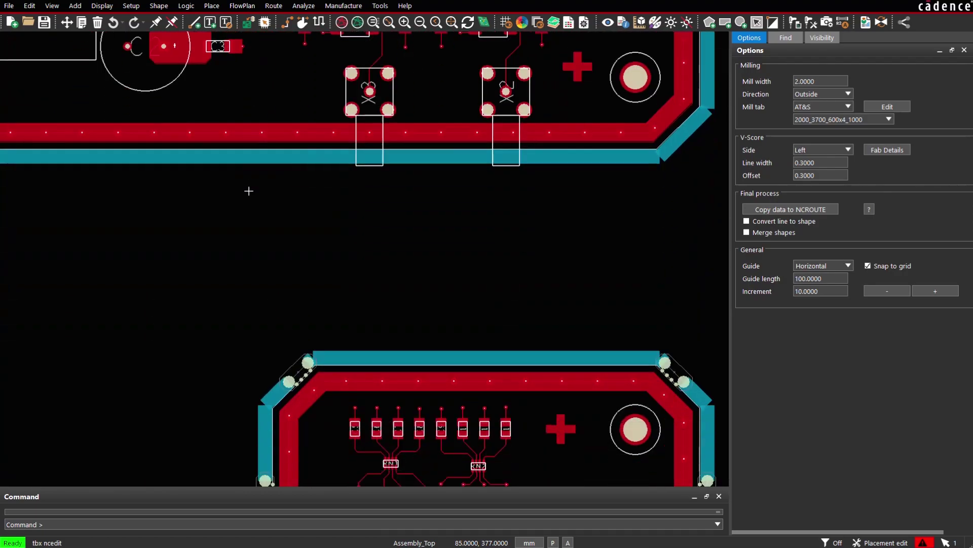
scroll(249, 191, down, 3)
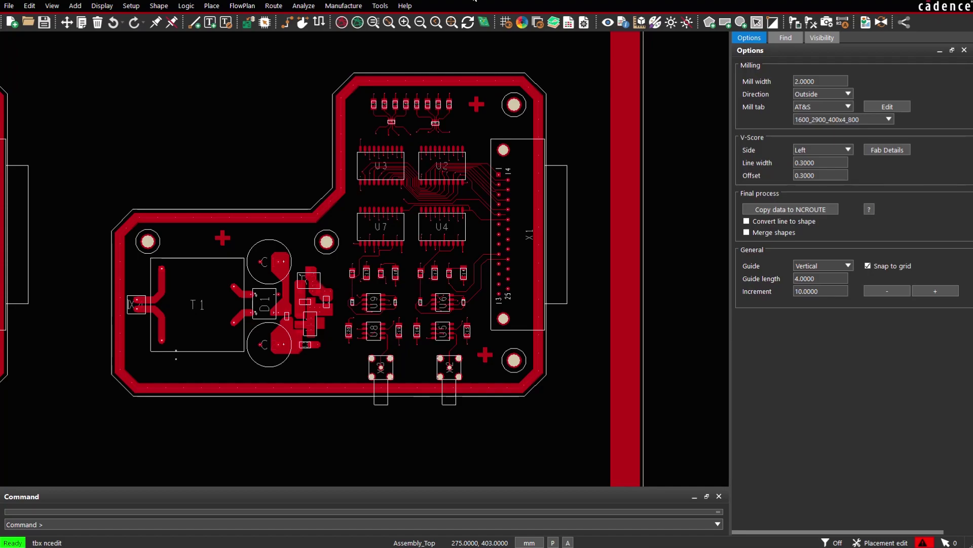
Step: Add a mill contour around the board outline
right_click(270, 114)
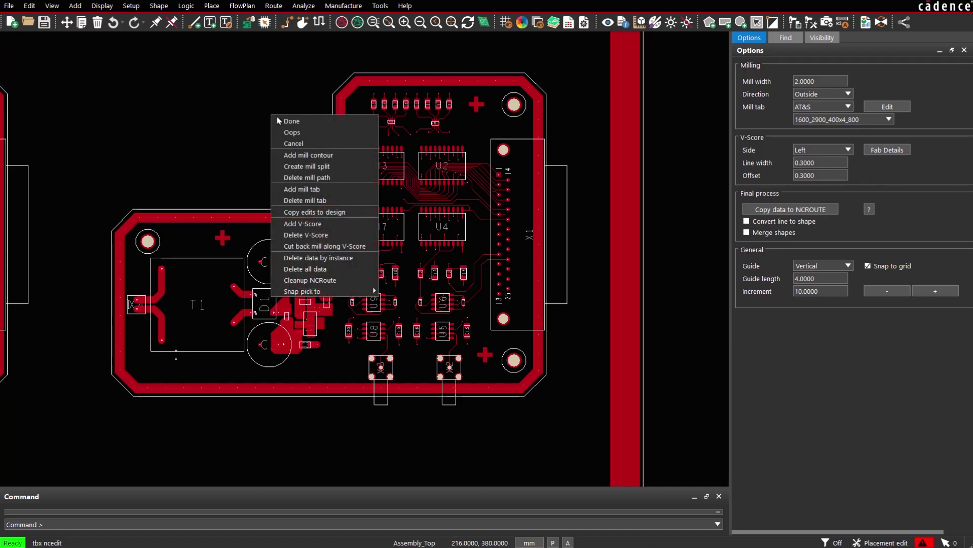
click(316, 160)
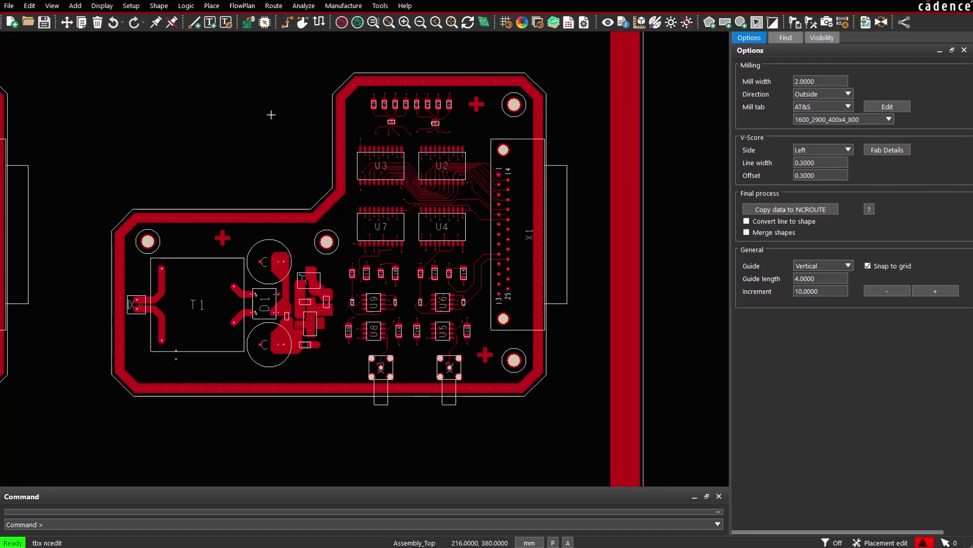
click(344, 128)
scroll(344, 128, down, 2)
Step: Copy the mill contour onto all four boards and begin adding V-score lines
right_click(347, 102)
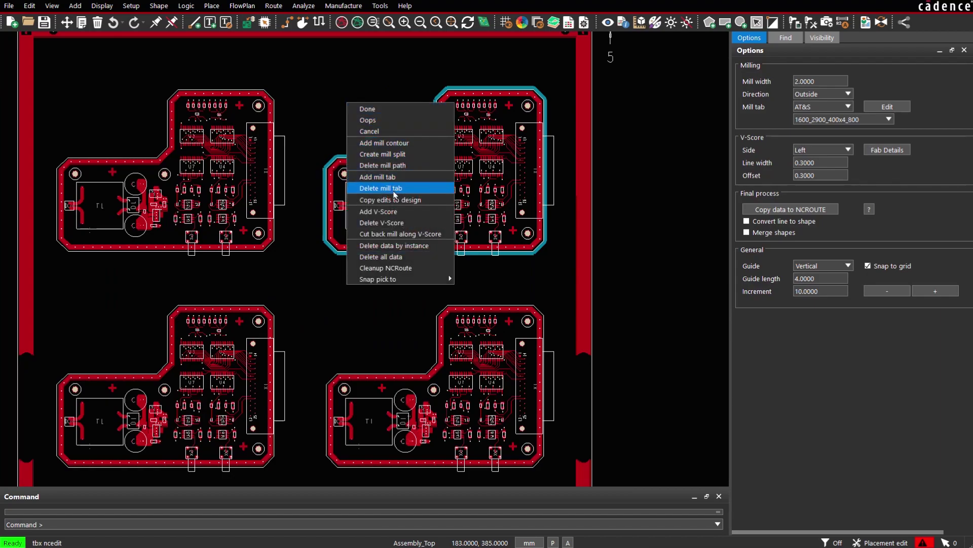
click(395, 201)
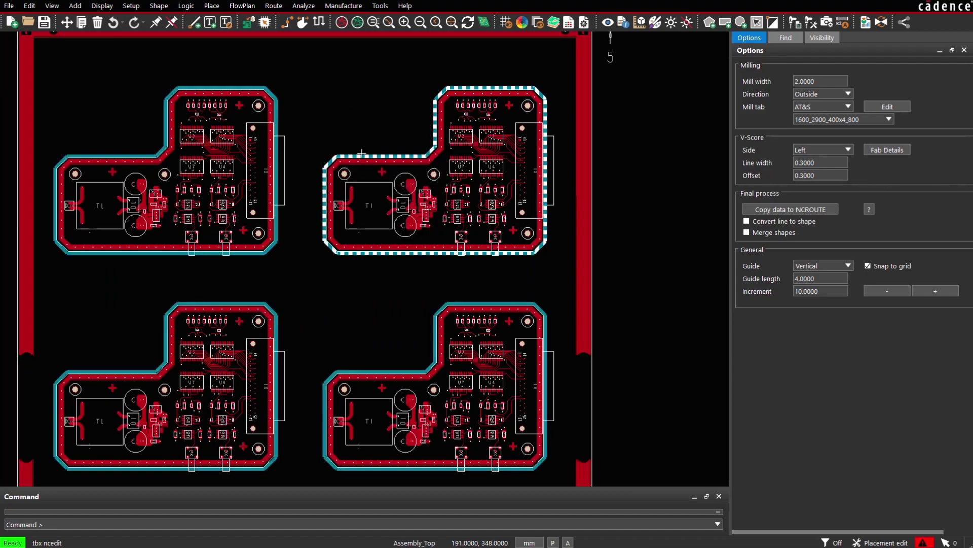
right_click(355, 79)
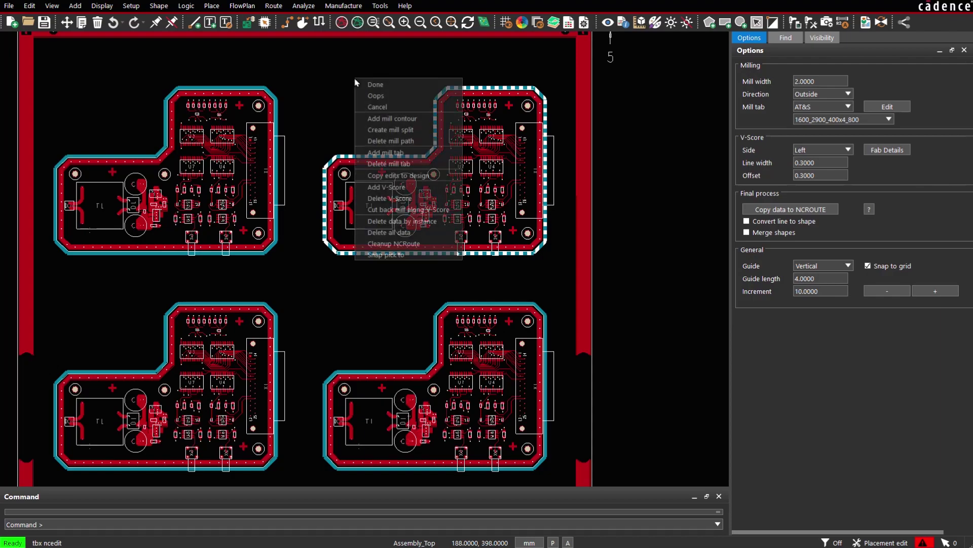
click(394, 187)
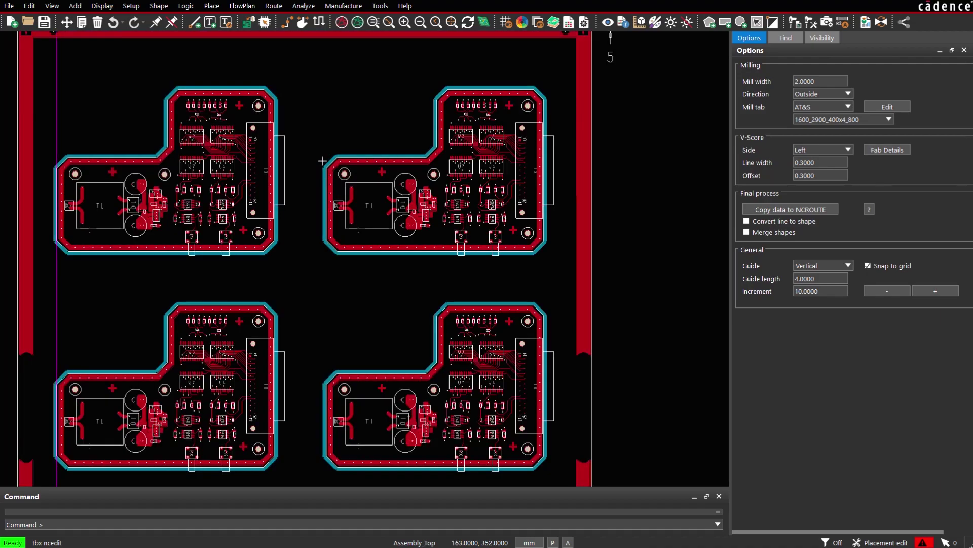
Step: Place a Left-side V-score between the columns, then Right-side V-scores beside each column's right edge
click(351, 163)
click(838, 149)
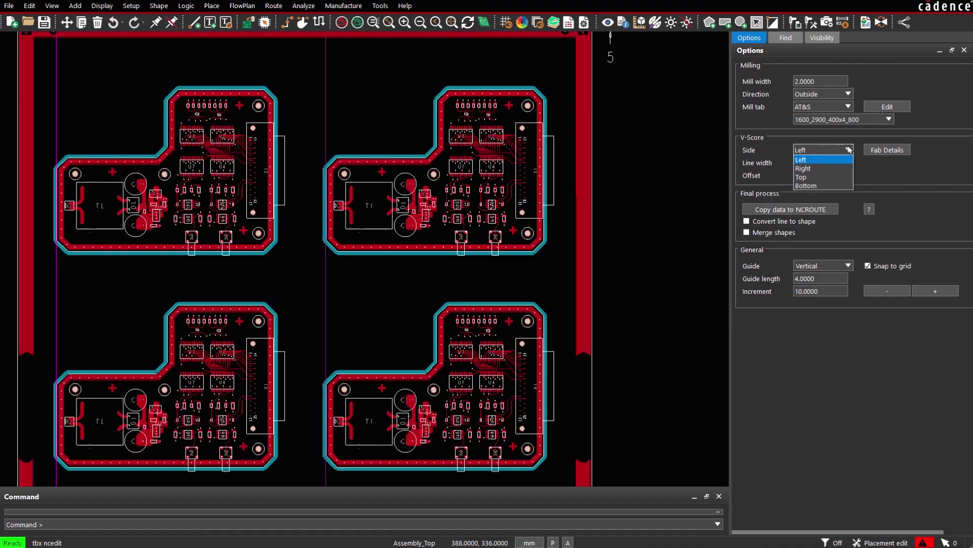
click(839, 166)
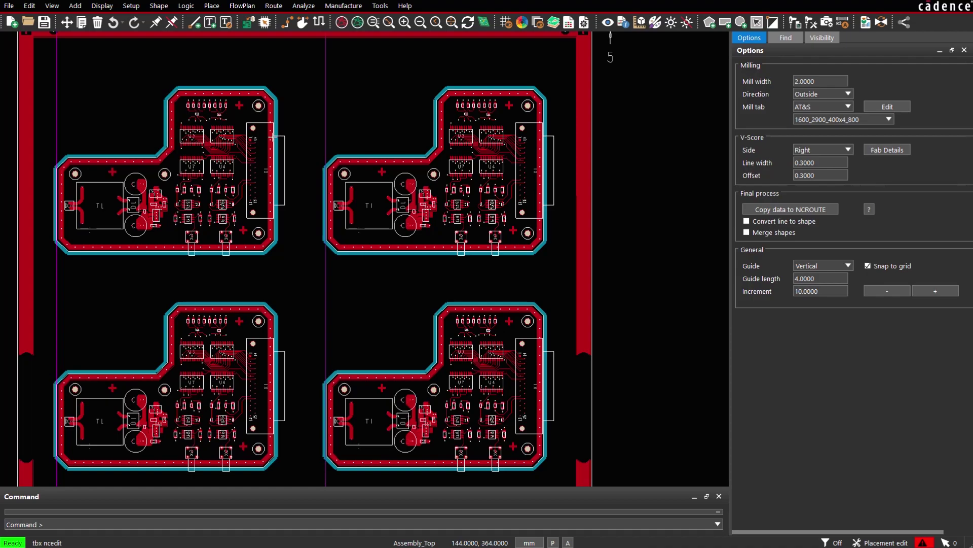
click(269, 136)
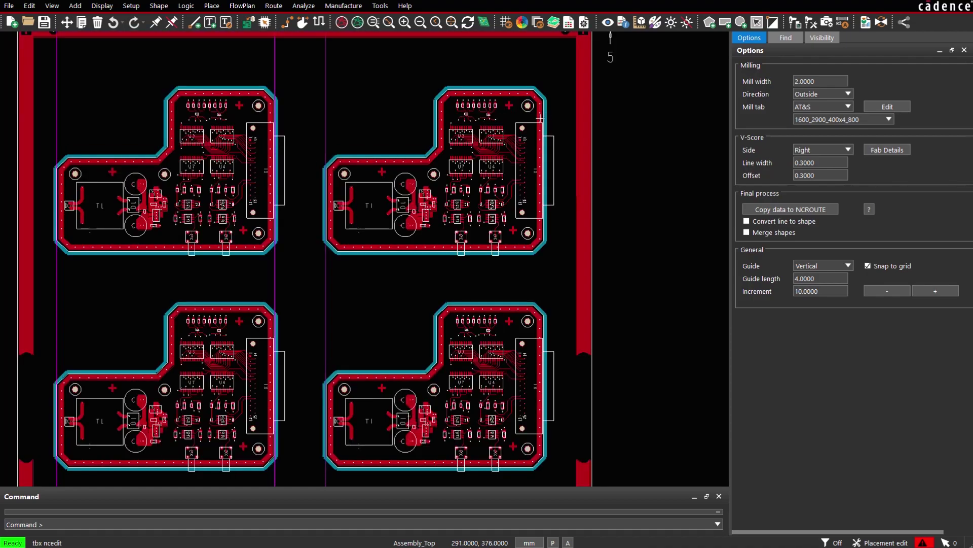
click(545, 127)
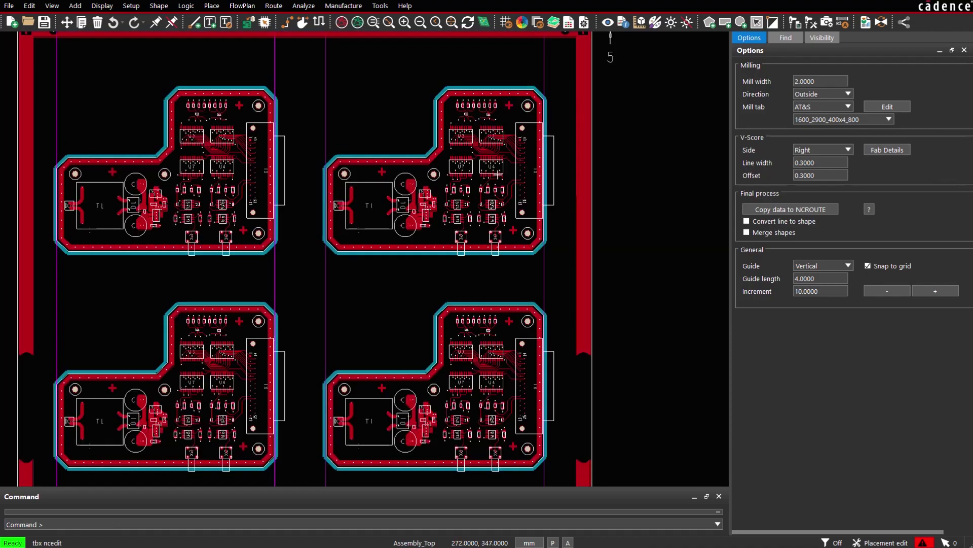
right_click(368, 101)
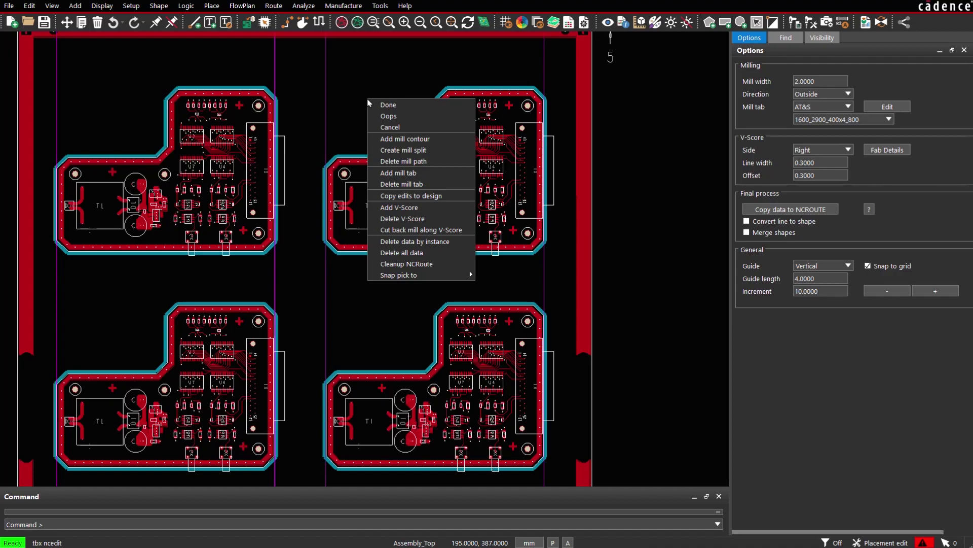
Step: Cut the mill back along all four vertical V-score lines, from leftmost to rightmost
click(426, 231)
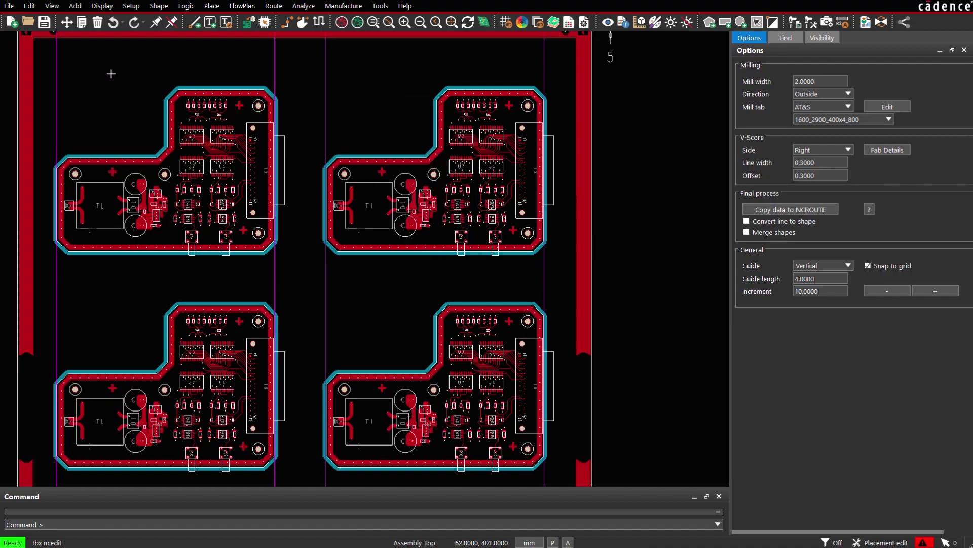
click(56, 85)
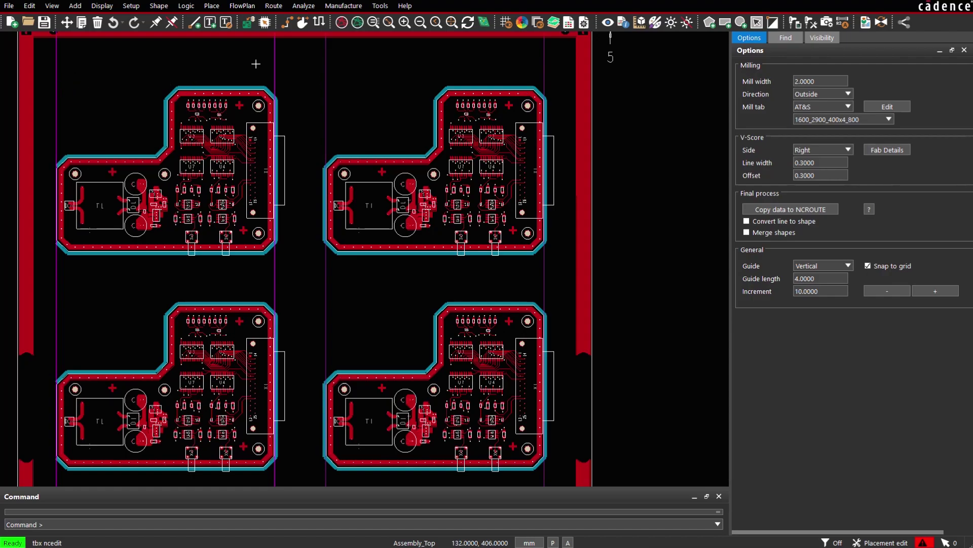
click(275, 70)
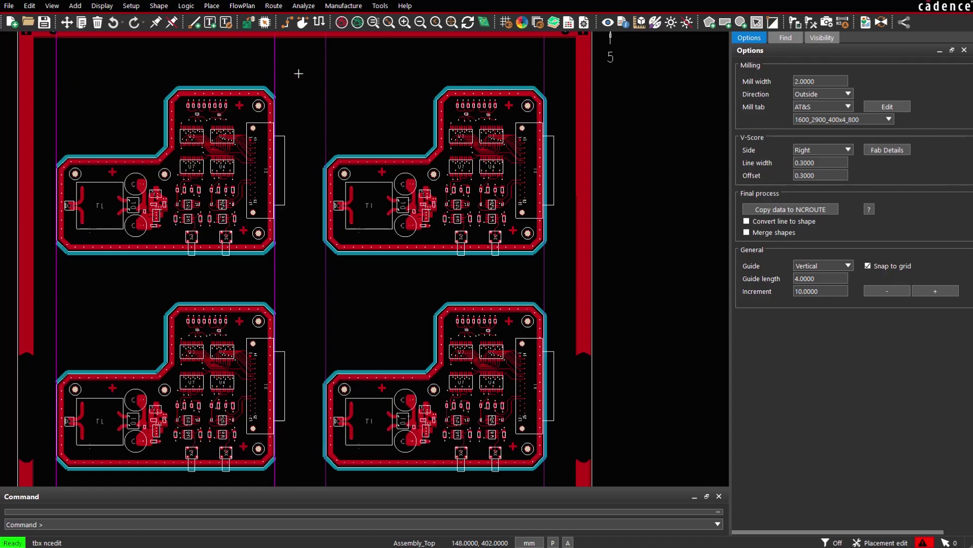
click(325, 81)
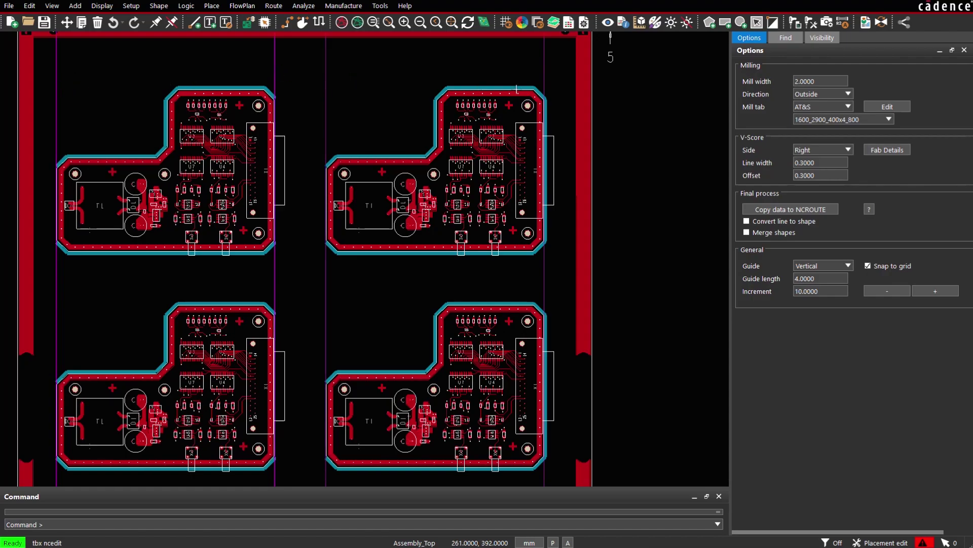
click(544, 71)
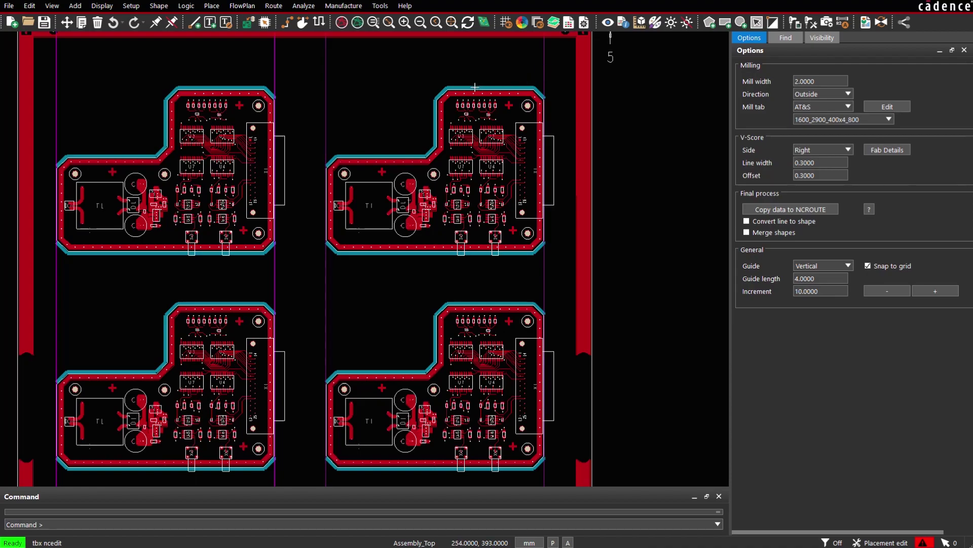
Step: Open the V-Score Fabrication Details to view the 30.00 angle with 0.10 tolerances
click(888, 149)
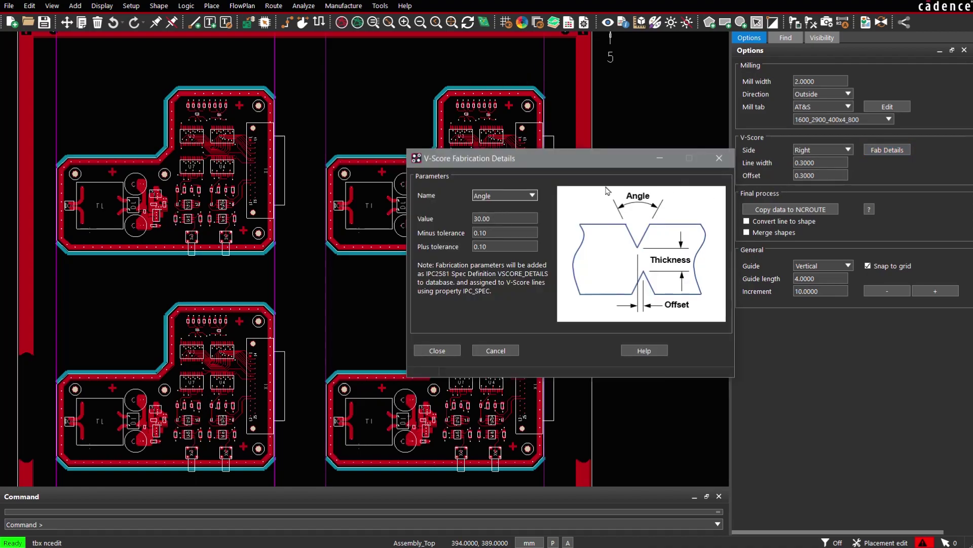